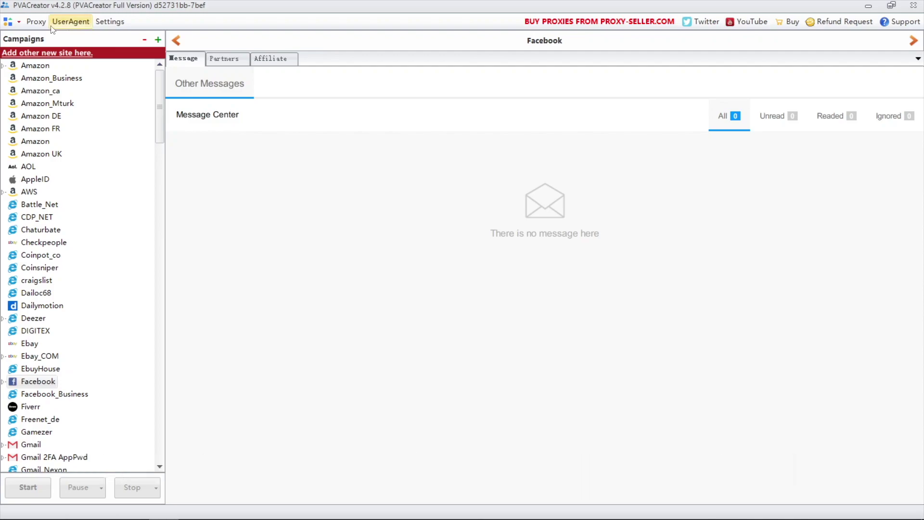
Step: Import the proxy 127.0.0.1:2802 from a file, keeping Http as the protocol
{"action": "left_click", "coordinate": [36, 21]}
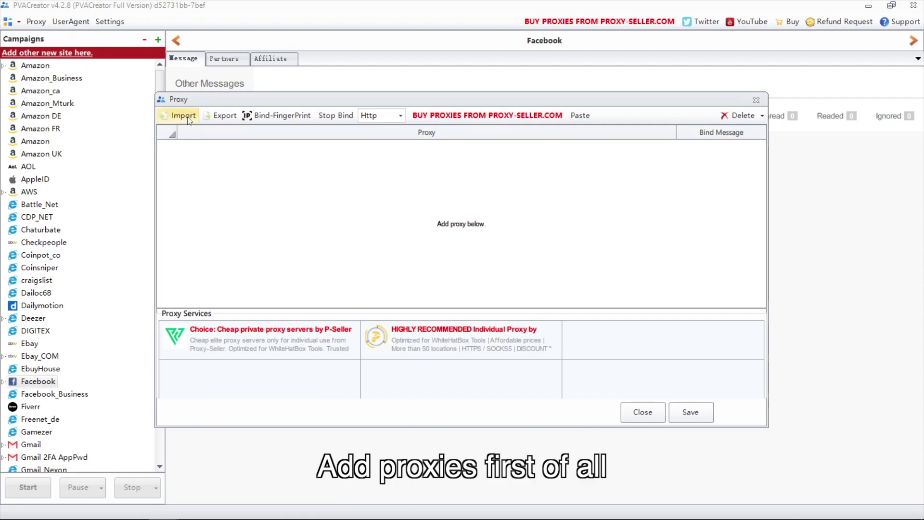
{"action": "left_click", "coordinate": [179, 115]}
{"action": "scroll", "coordinate": [339, 299], "scroll_direction": "down", "scroll_amount": 10}
{"action": "double_click", "coordinate": [319, 315]}
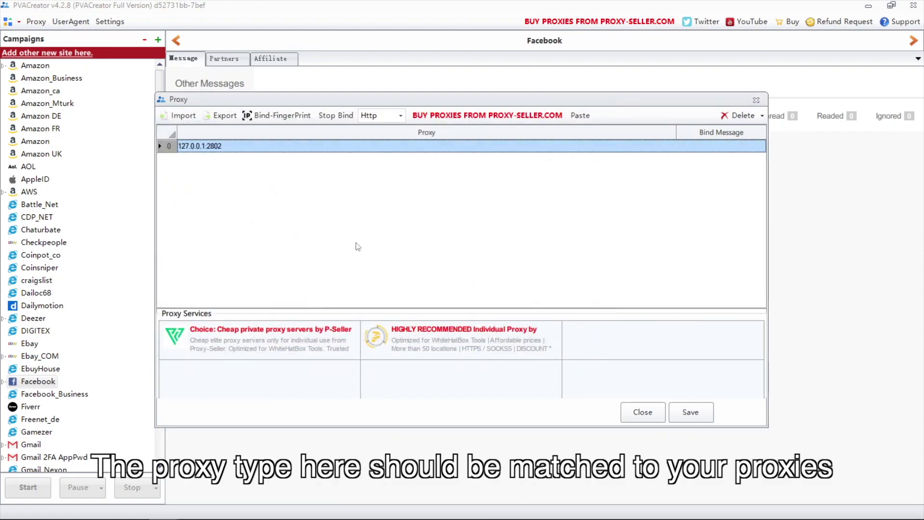
{"action": "left_click", "coordinate": [400, 115]}
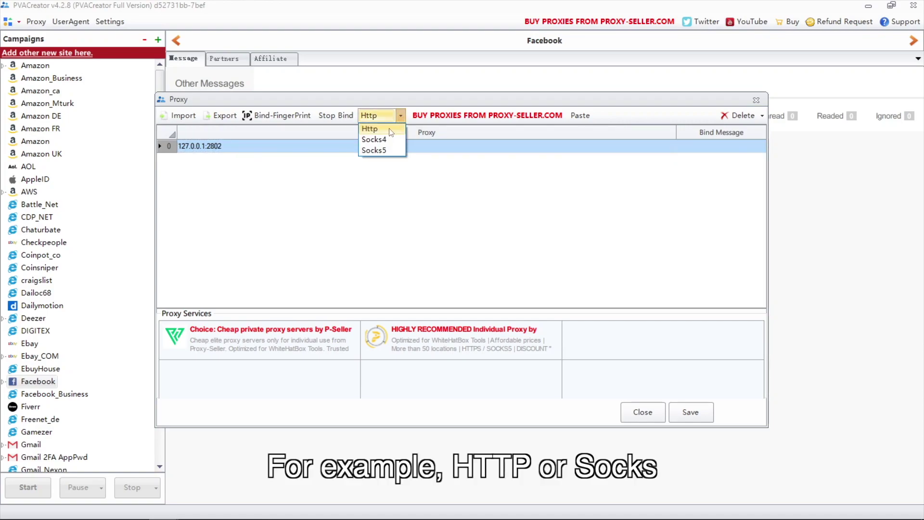
{"action": "left_click", "coordinate": [307, 143]}
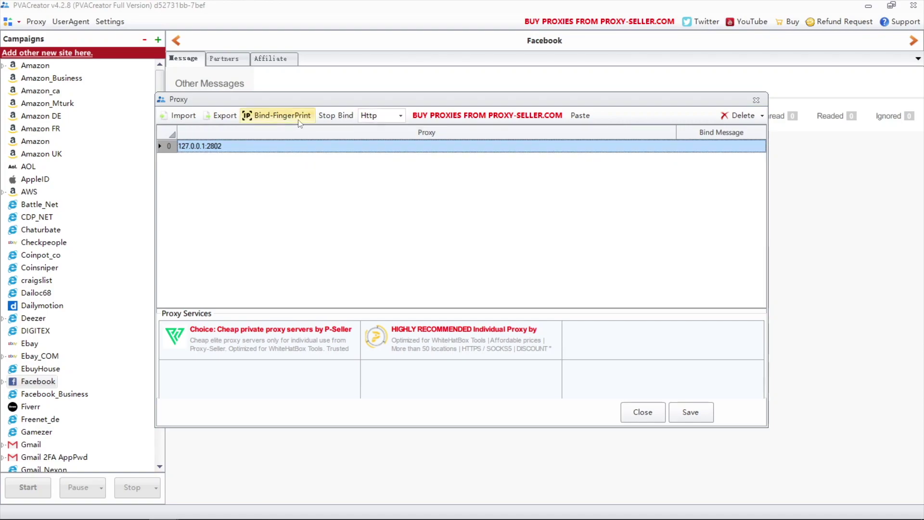
Step: Bind a fingerprint with English(USA) language to the imported proxy
{"action": "left_click", "coordinate": [299, 115]}
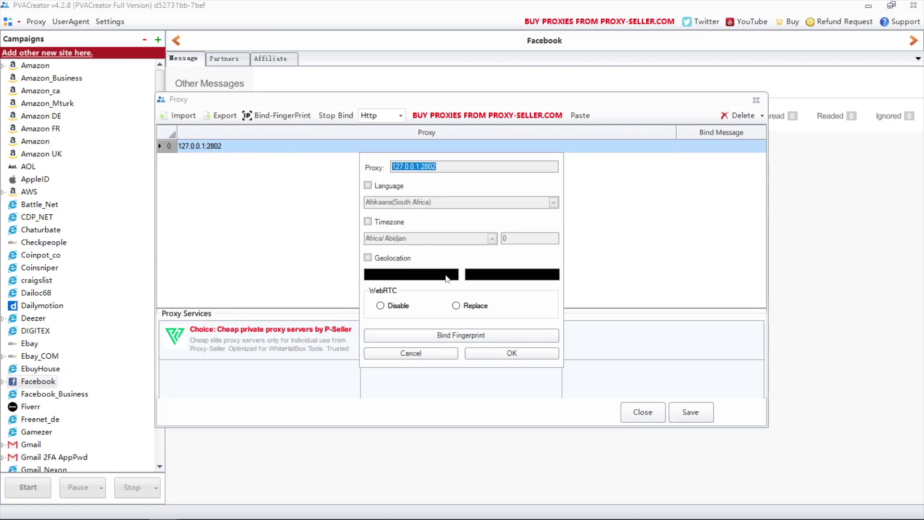
{"action": "left_click", "coordinate": [478, 332]}
{"action": "left_click", "coordinate": [553, 202]}
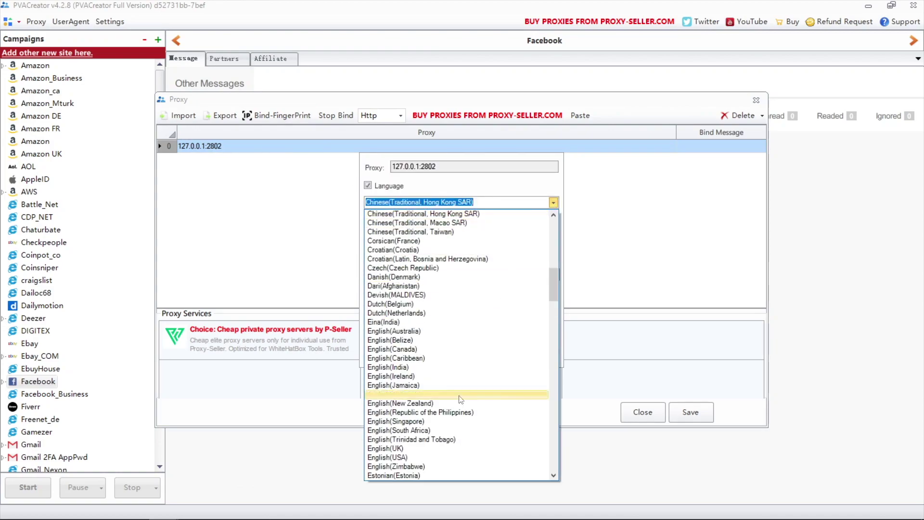
{"action": "left_click", "coordinate": [411, 458]}
{"action": "left_click", "coordinate": [509, 352]}
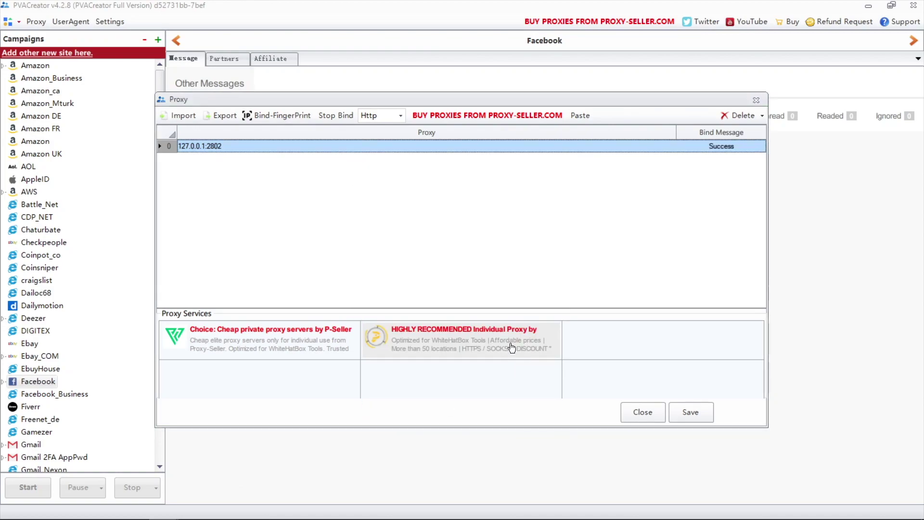
Step: Save the proxy list, create Facebook campaign FB1, and bind the saved proxy to it
{"action": "left_click", "coordinate": [690, 412]}
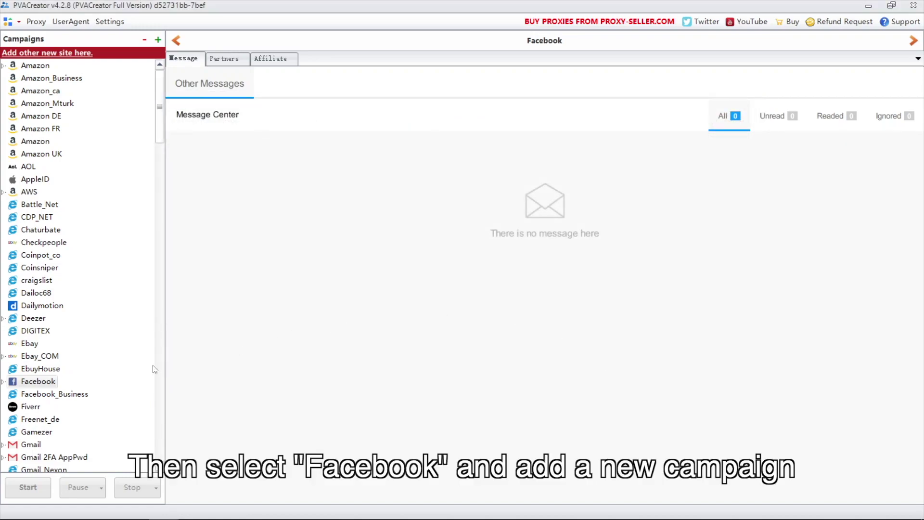
{"action": "left_click", "coordinate": [158, 39]}
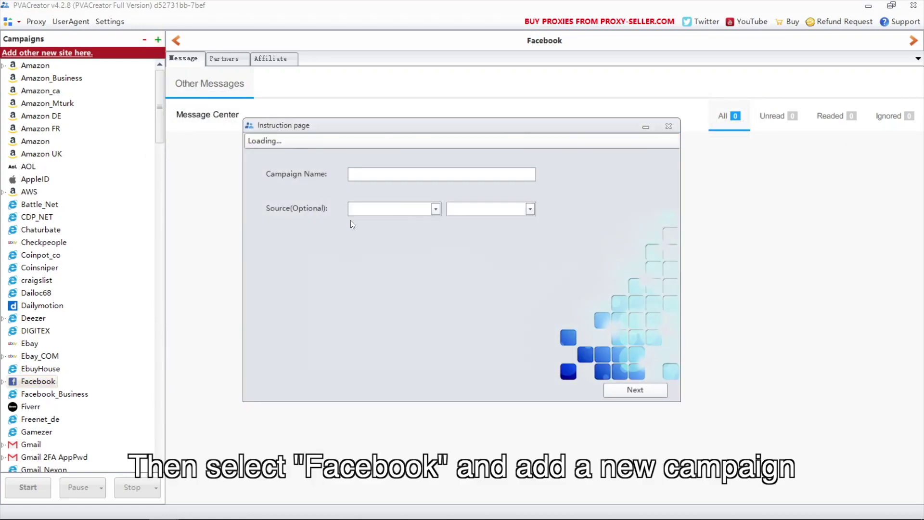
{"action": "type", "text": "FB1"}
{"action": "left_click", "coordinate": [628, 391]}
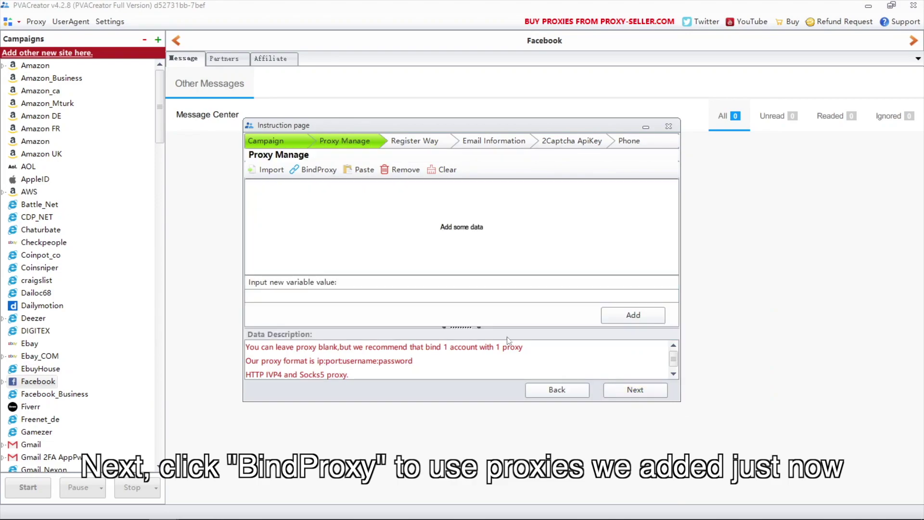
{"action": "left_click", "coordinate": [314, 170]}
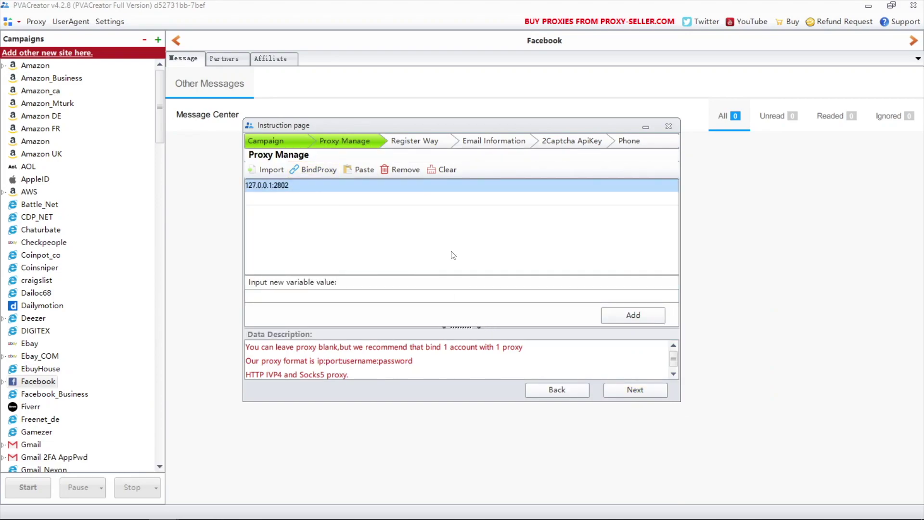
{"action": "left_click", "coordinate": [635, 390]}
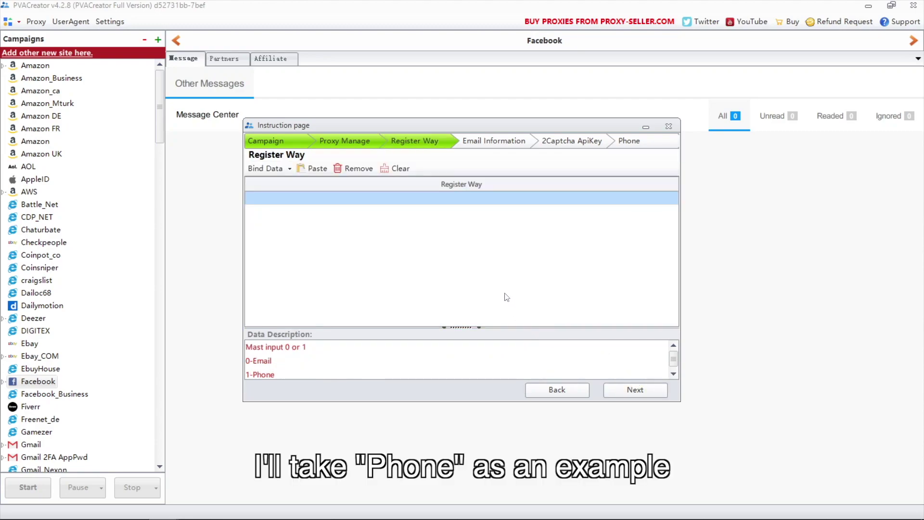
Step: Enter 1 in both Register Way rows to register two accounts by phone
{"action": "left_click", "coordinate": [472, 198]}
{"action": "type", "text": "1"}
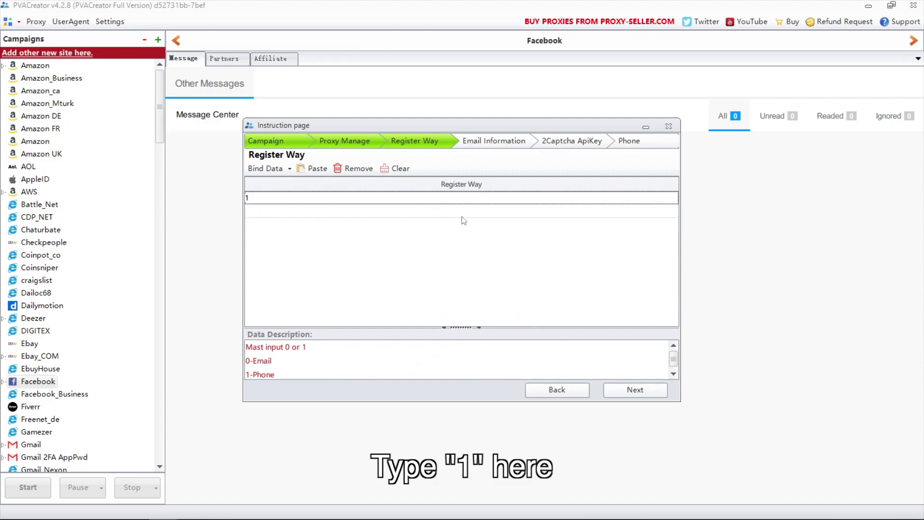
{"action": "left_click", "coordinate": [461, 212]}
{"action": "left_click", "coordinate": [461, 211]}
{"action": "type", "text": "1"}
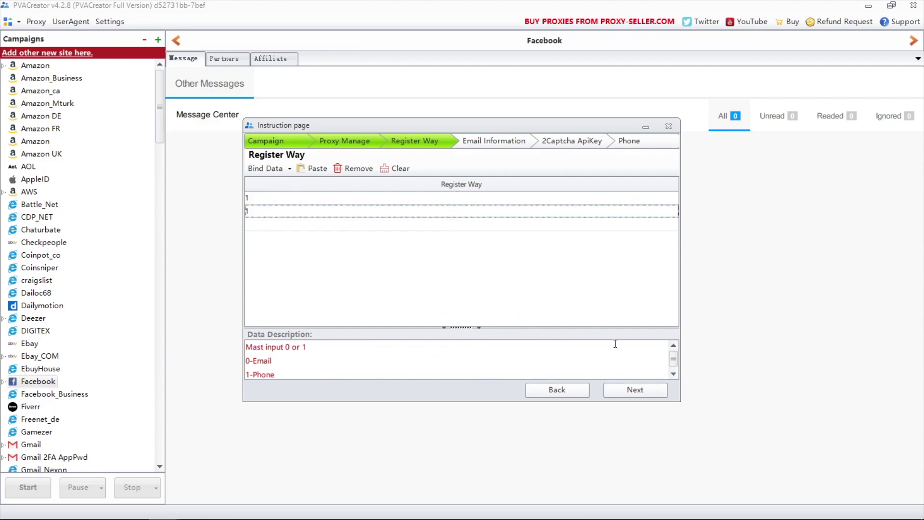
{"action": "left_click", "coordinate": [640, 390]}
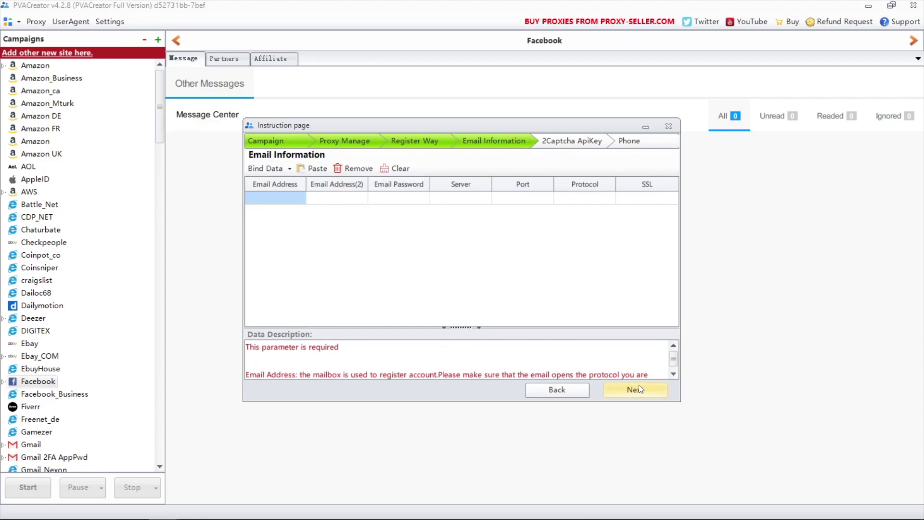
Step: Add a 2Captcha API key, and leave the Phone step blank to reach TimeOut
{"action": "left_click", "coordinate": [639, 390]}
{"action": "type", "text": "apikey"}
{"action": "left_click", "coordinate": [614, 310]}
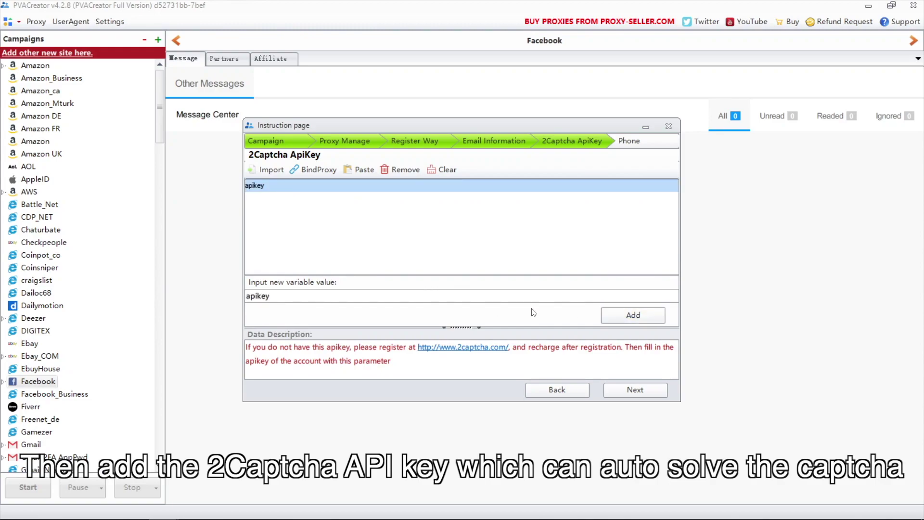
{"action": "left_click", "coordinate": [632, 391]}
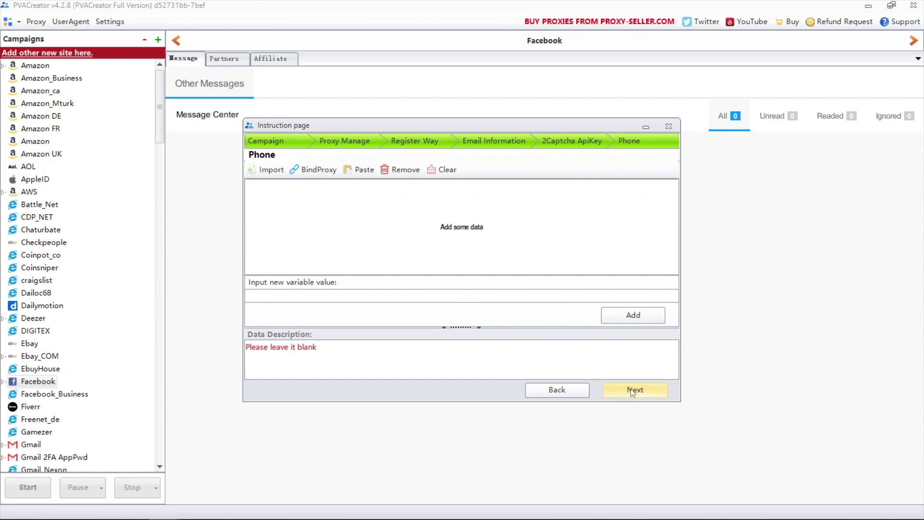
{"action": "left_click", "coordinate": [633, 391]}
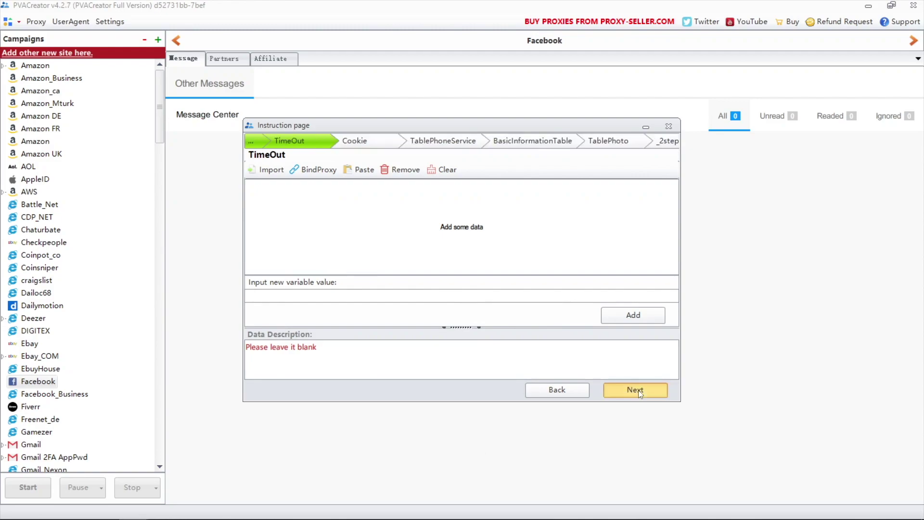
Step: Fill the phone service row with PhoneService 1, the pasted API key and PhoneCountry 24
{"action": "left_click", "coordinate": [638, 391]}
{"action": "left_click", "coordinate": [638, 391]}
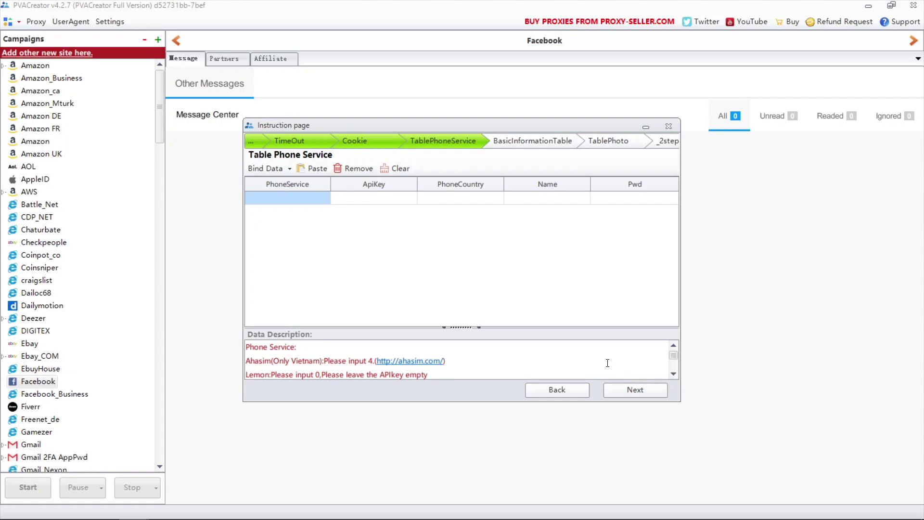
{"action": "scroll", "coordinate": [607, 363], "scroll_direction": "down", "scroll_amount": 3}
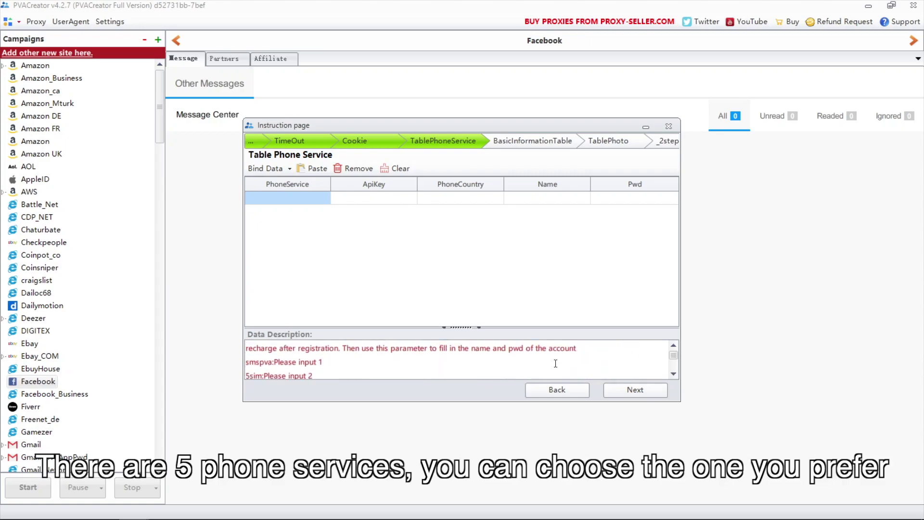
{"action": "scroll", "coordinate": [547, 363], "scroll_direction": "down", "scroll_amount": 2}
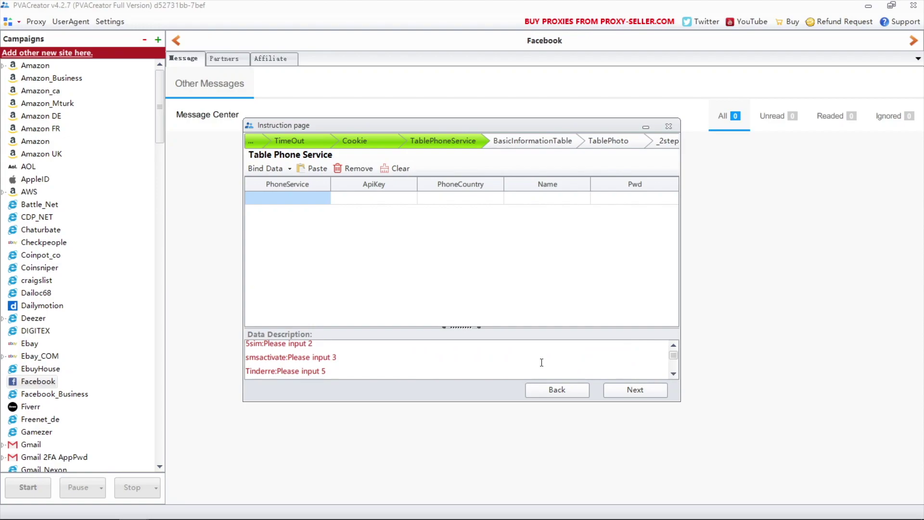
{"action": "left_click", "coordinate": [307, 201]}
{"action": "type", "text": "1"}
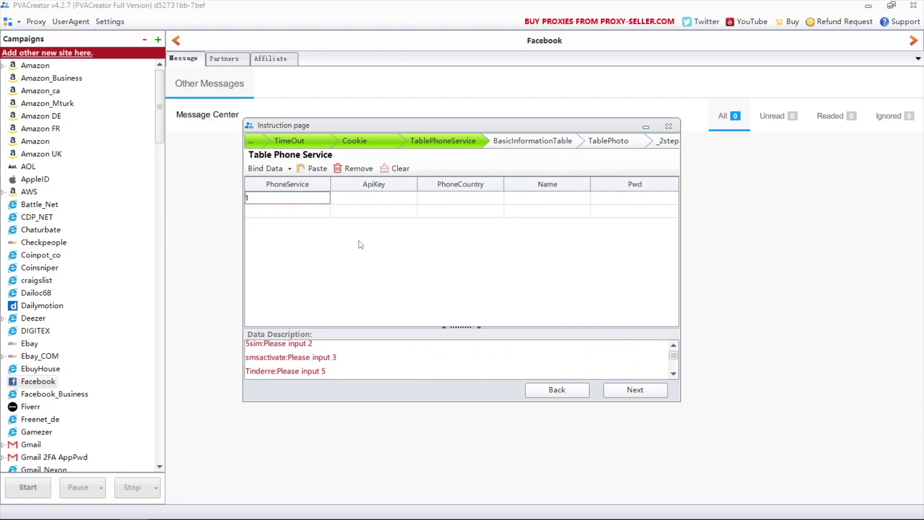
{"action": "left_click", "coordinate": [374, 201]}
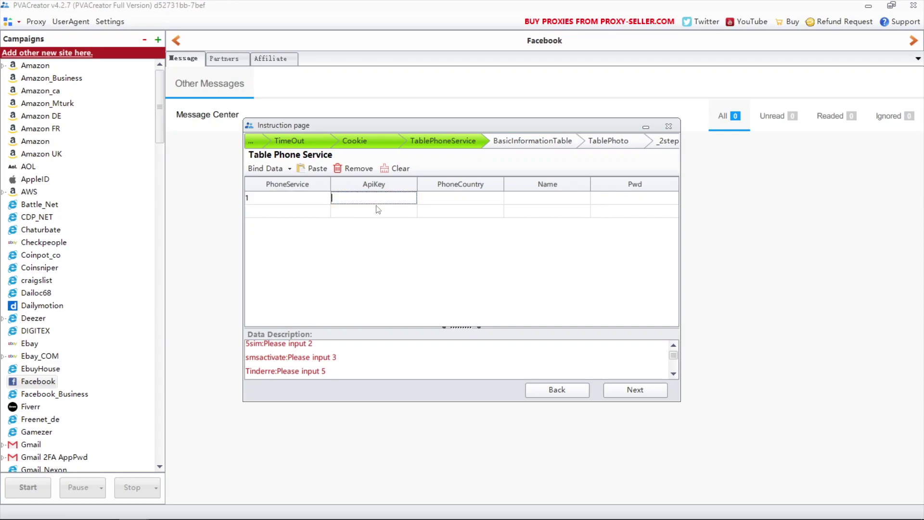
{"action": "key", "text": "ctrl+v"}
{"action": "key", "text": "Tab"}
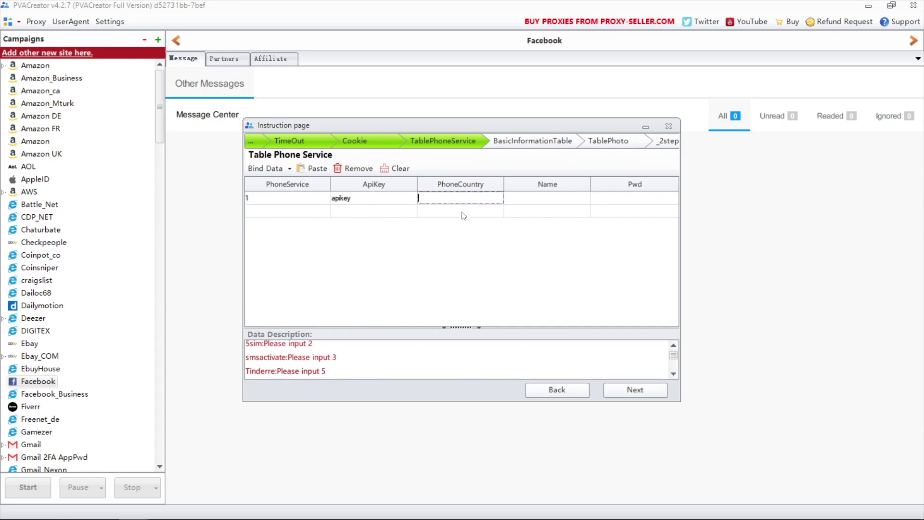
{"action": "type", "text": "24"}
{"action": "scroll", "coordinate": [414, 365], "scroll_direction": "down", "scroll_amount": 3}
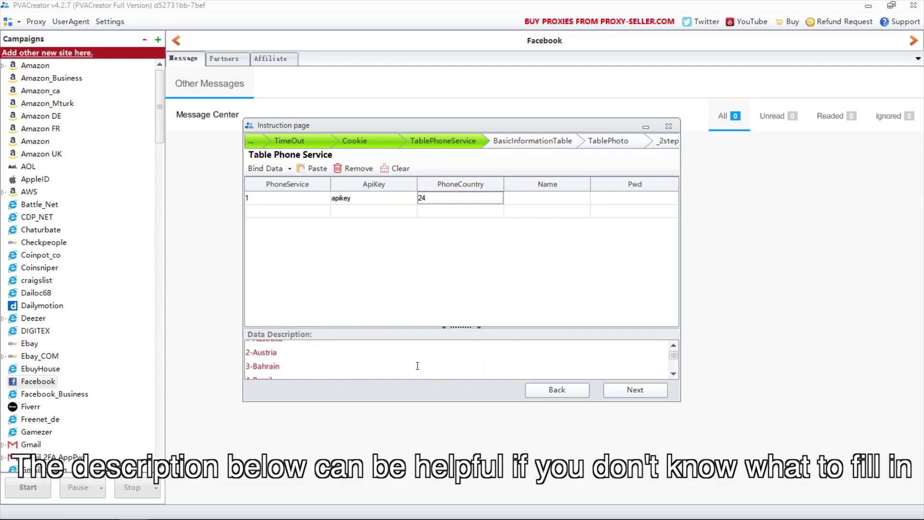
{"action": "scroll", "coordinate": [380, 366], "scroll_direction": "up", "scroll_amount": 2}
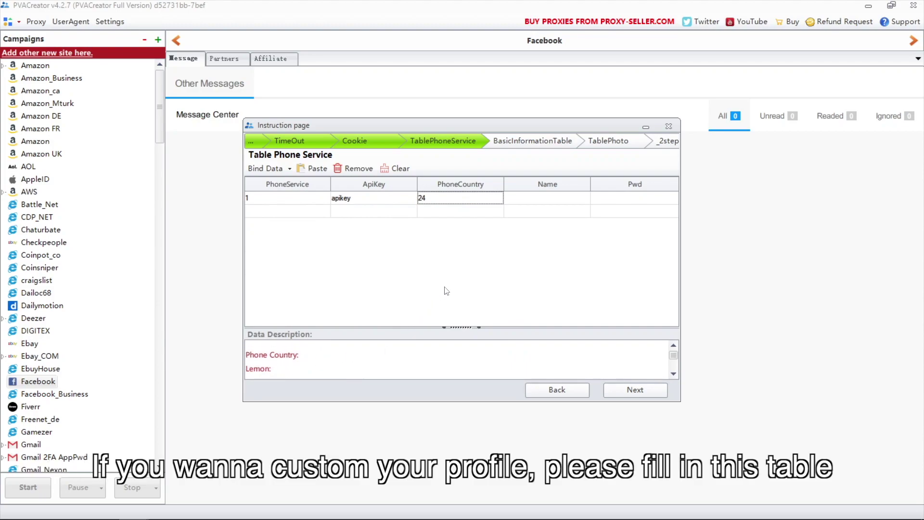
Step: Skip the basic information, profile photo and two-step authentication pages and finish the campaign
{"action": "left_click", "coordinate": [618, 384]}
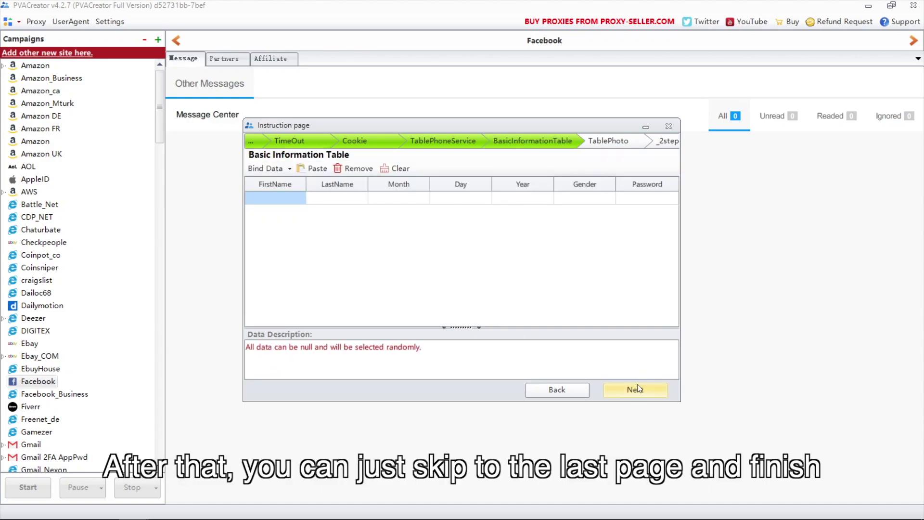
{"action": "left_click", "coordinate": [637, 388]}
{"action": "left_click", "coordinate": [640, 390]}
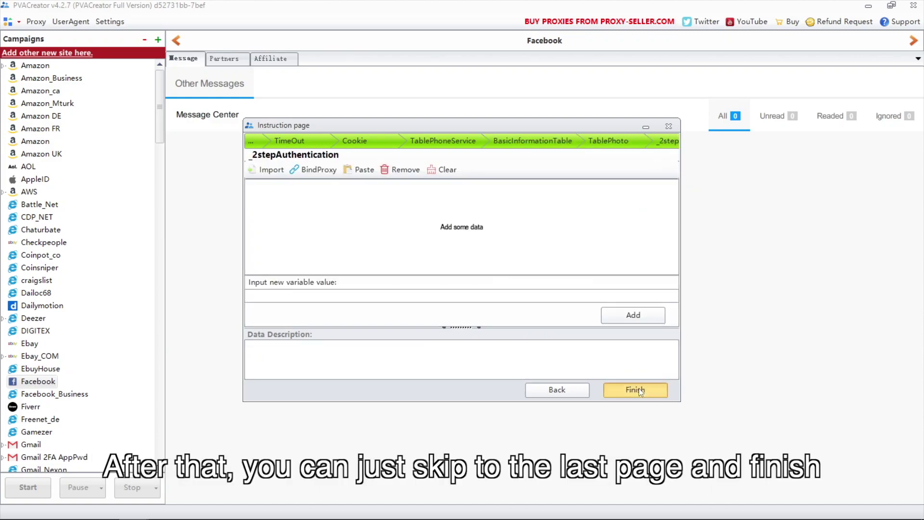
{"action": "left_click", "coordinate": [639, 389]}
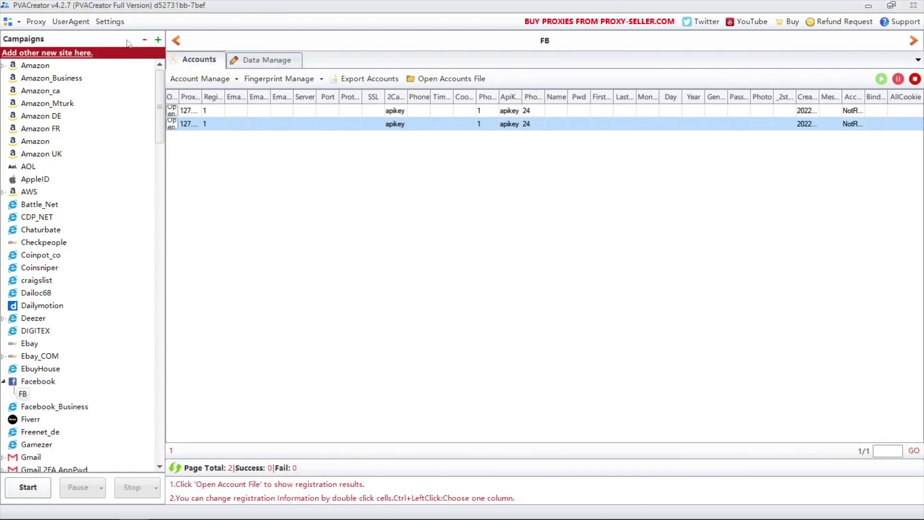
Step: Set the program's Thread Count to 2 and save the settings
{"action": "left_click", "coordinate": [110, 22]}
{"action": "left_click_drag", "start_coordinate": [466, 239], "coordinate": [430, 238]}
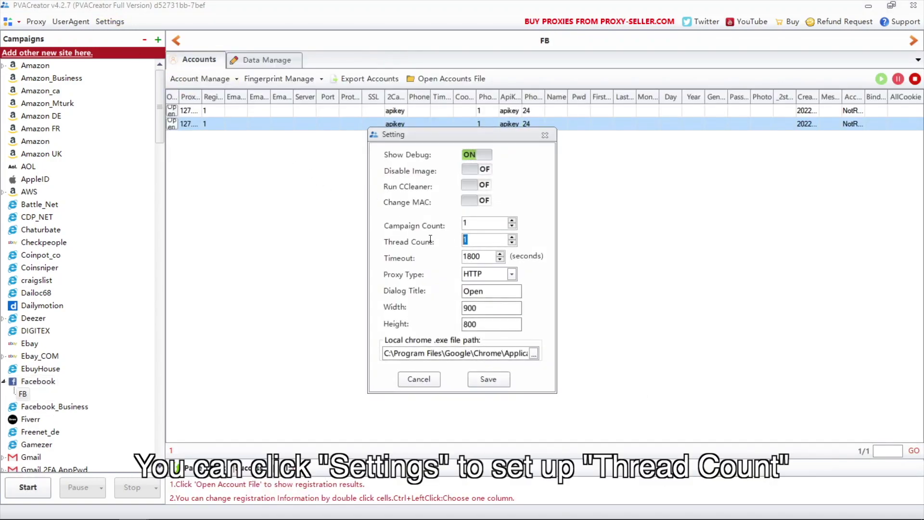
{"action": "left_click", "coordinate": [486, 378]}
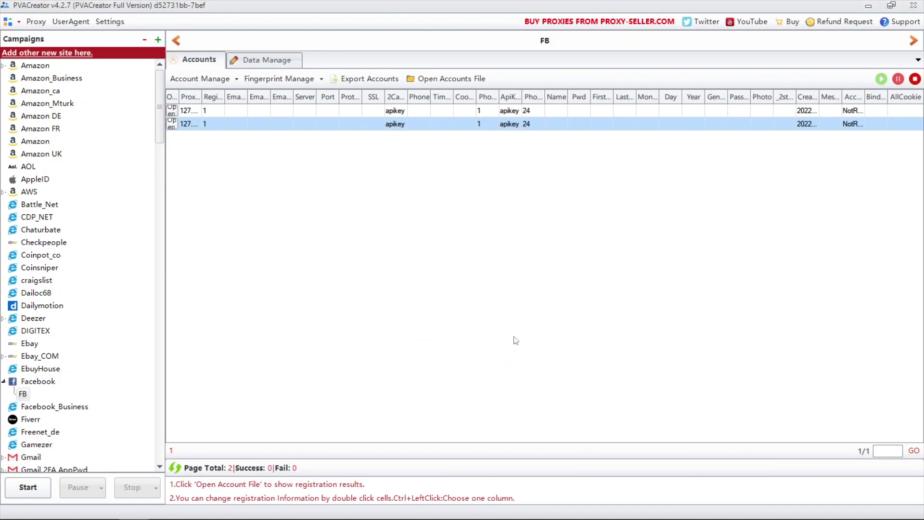
Step: Configure the run with 3 run times, a Wednesday 00:10–00:25 window, and Loop Run
{"action": "left_click", "coordinate": [28, 487]}
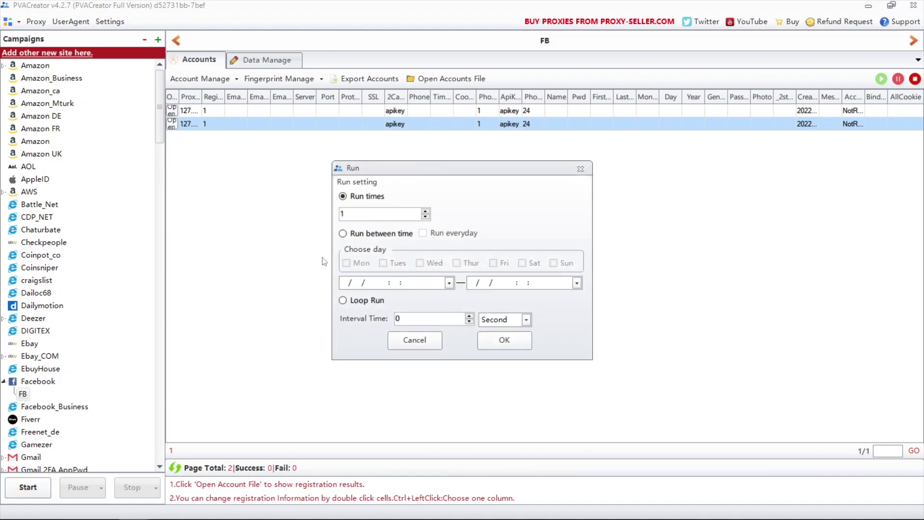
{"action": "left_click", "coordinate": [425, 211]}
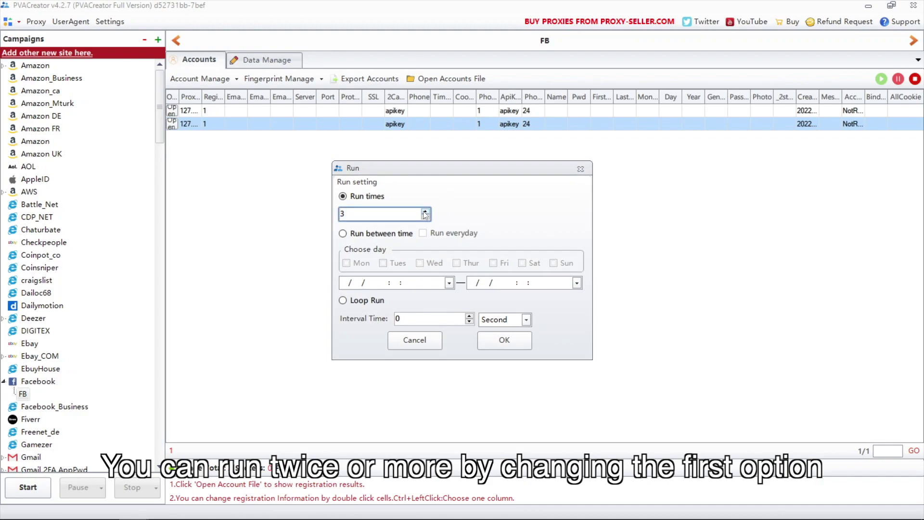
{"action": "left_click", "coordinate": [392, 235]}
{"action": "left_click", "coordinate": [423, 233]}
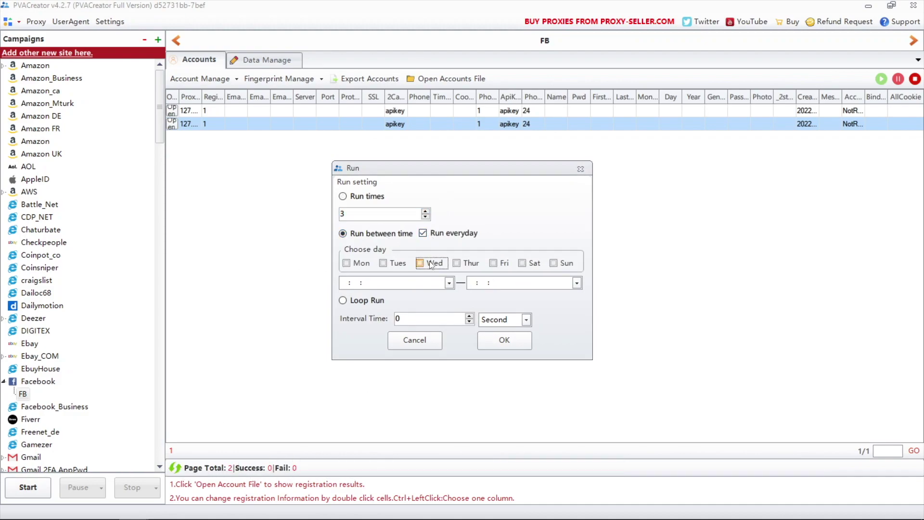
{"action": "left_click", "coordinate": [420, 263]}
{"action": "left_click", "coordinate": [448, 283]}
{"action": "left_click", "coordinate": [443, 321]}
{"action": "left_click", "coordinate": [576, 282]}
{"action": "left_click", "coordinate": [571, 332]}
{"action": "left_click", "coordinate": [387, 301]}
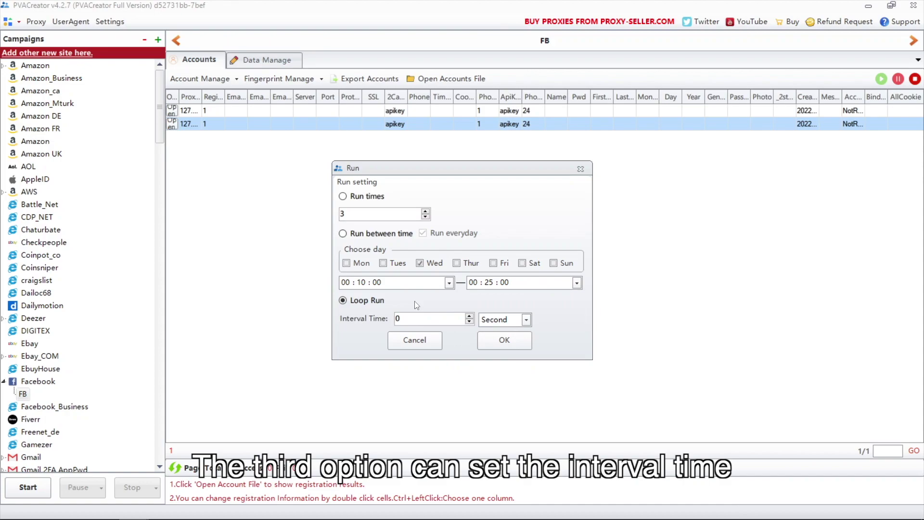
Step: Start the campaign and move one Chrome window aside so both Facebook sign-up forms show
{"action": "left_click", "coordinate": [490, 340]}
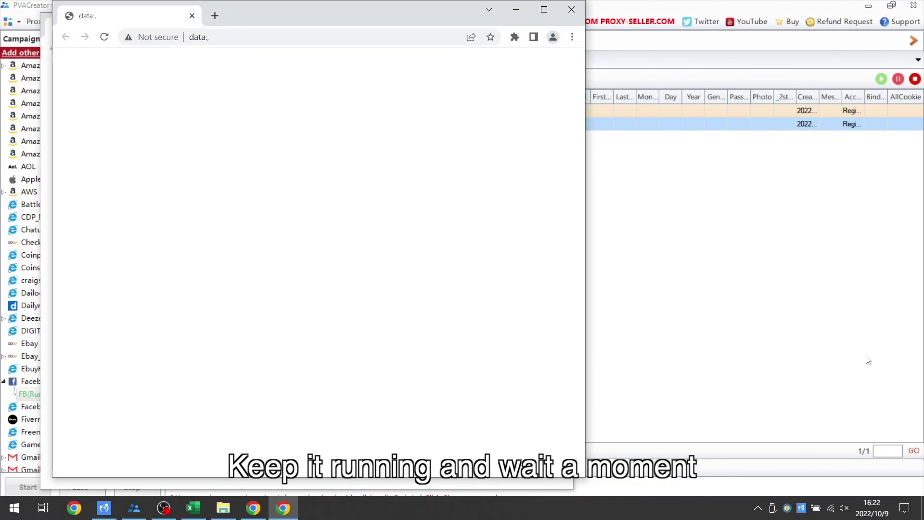
{"action": "left_click_drag", "start_coordinate": [362, 19], "coordinate": [657, 24]}
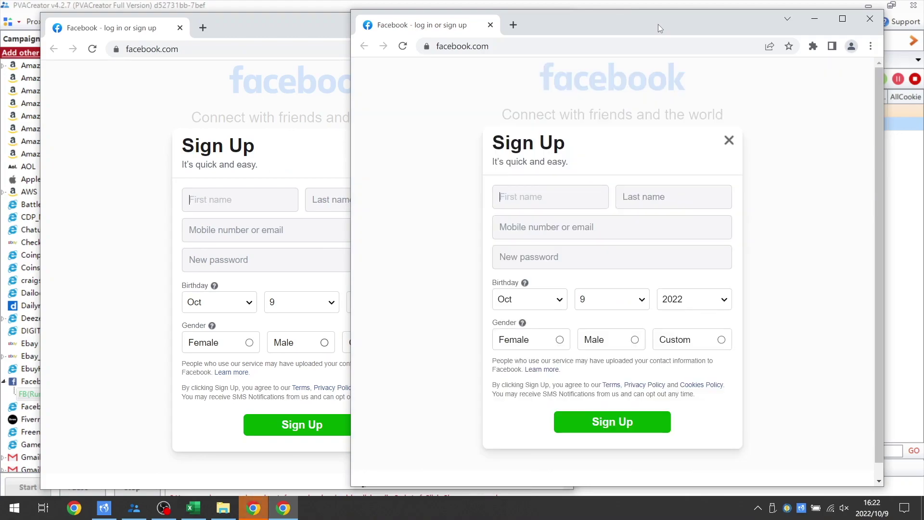
Step: Fill the left sign-up form with the account names, phone numbers and a password
{"action": "left_click", "coordinate": [242, 199]}
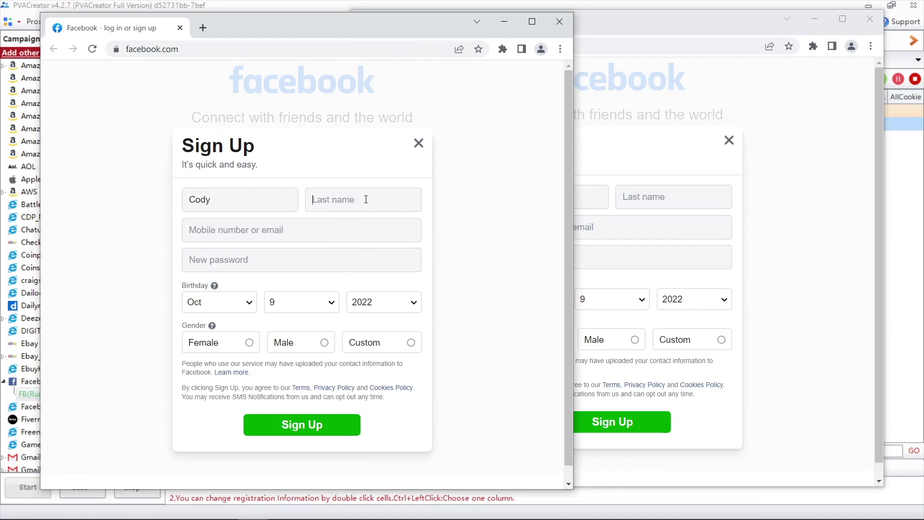
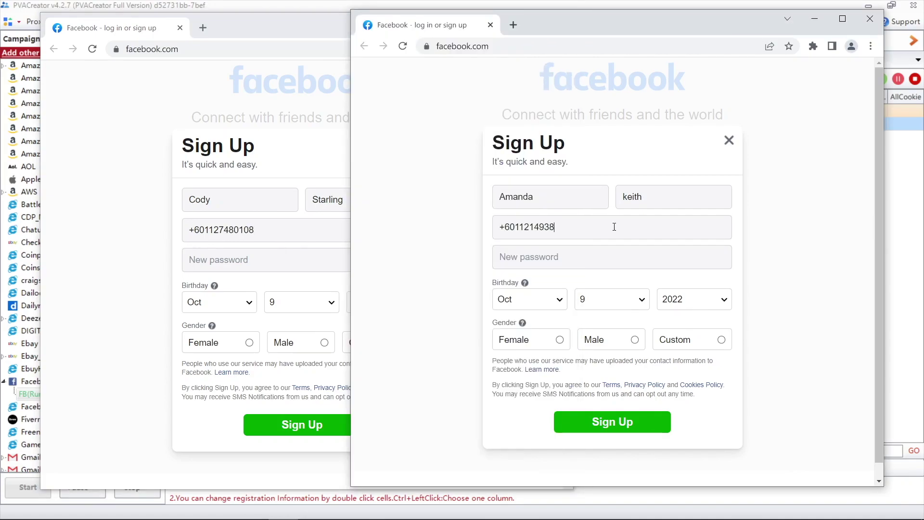
{"action": "left_click", "coordinate": [303, 259]}
{"action": "type", "text": "•••••"}
Step: Enter the password in the second sign-up form, then open the exported FB accounts file
{"action": "left_click", "coordinate": [614, 257]}
{"action": "type", "text": "•"}
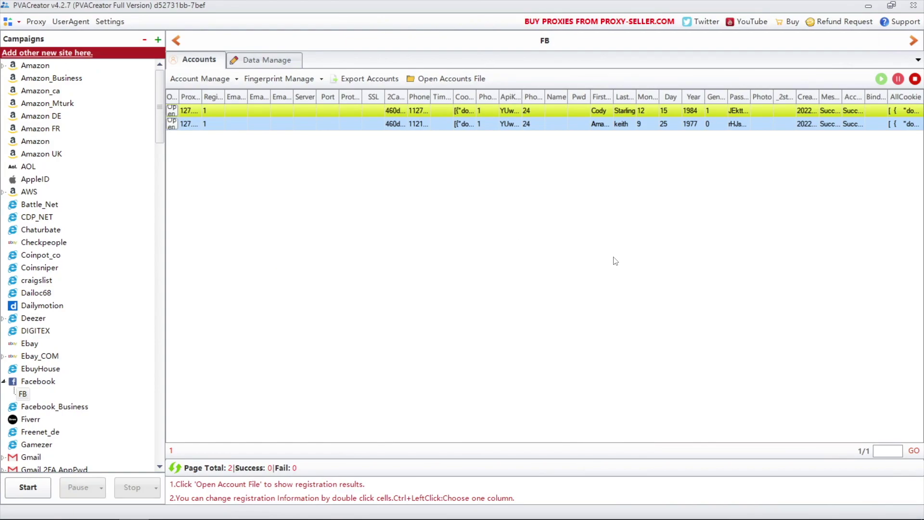
{"action": "left_click", "coordinate": [448, 78]}
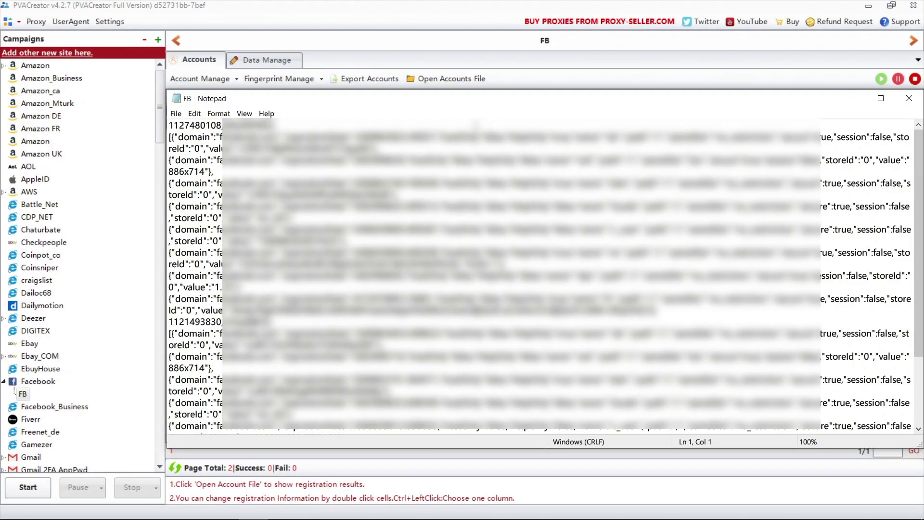